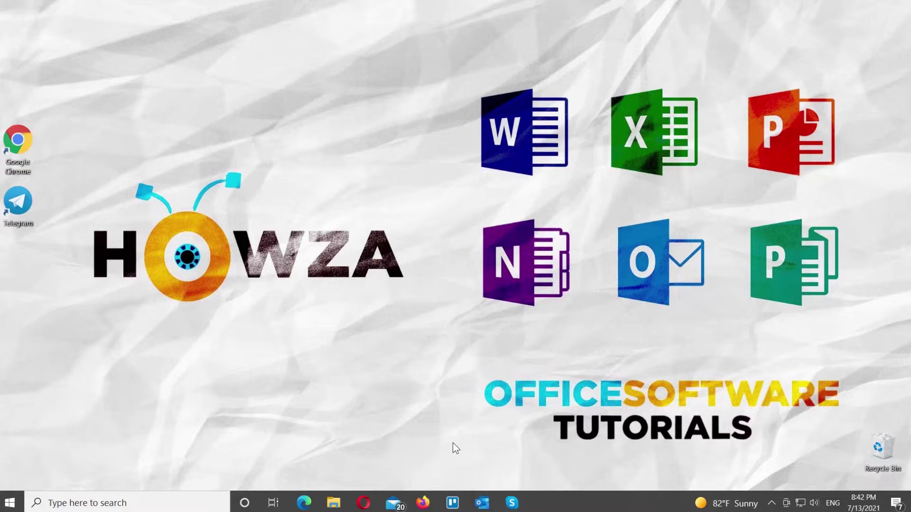
Step: Open Telegram Desktop from its desktop shortcut
double_click(26, 199)
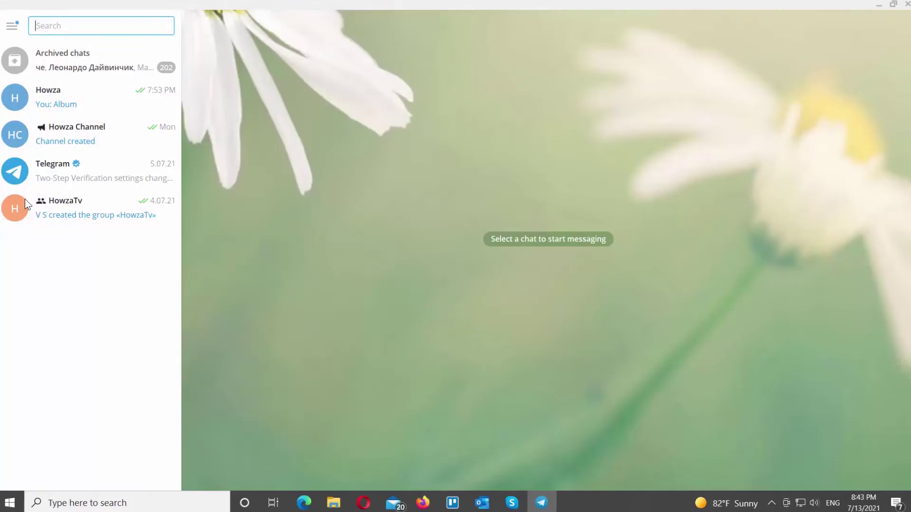
Step: Go to Settings > Advanced and choose Export Telegram data
click(13, 29)
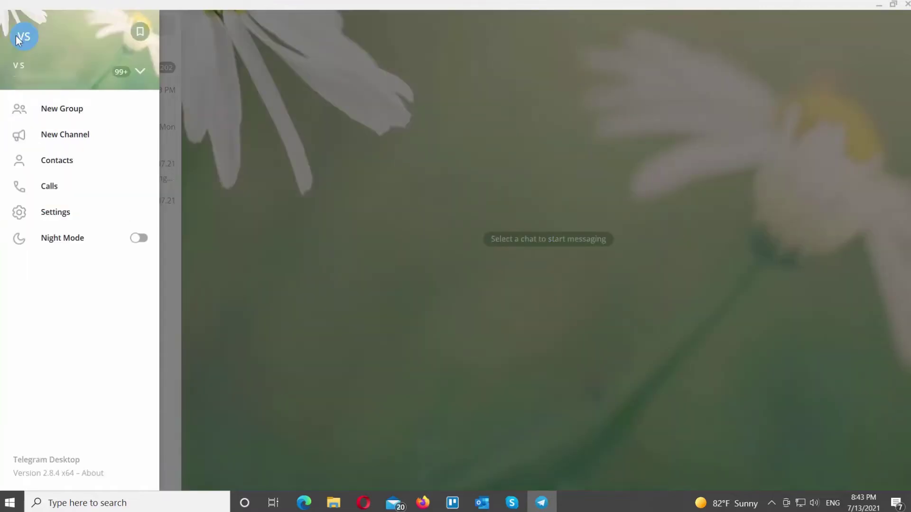
click(59, 208)
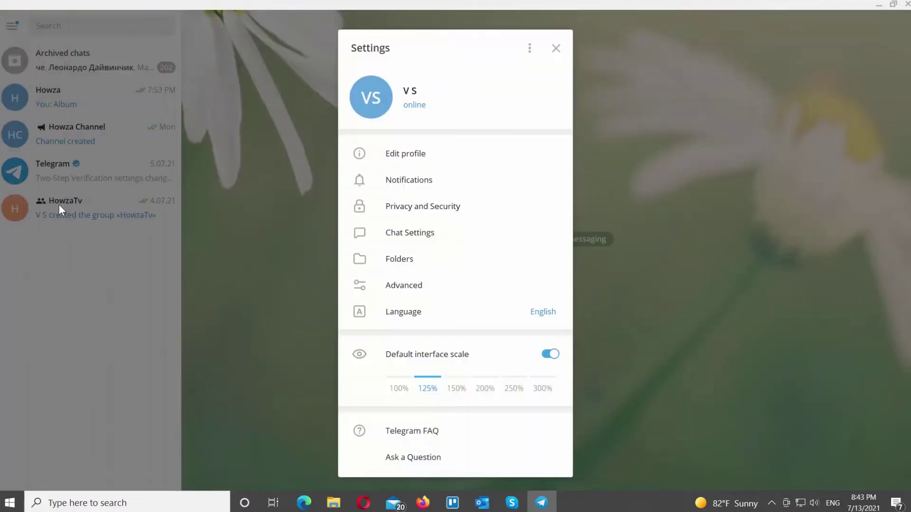
click(403, 285)
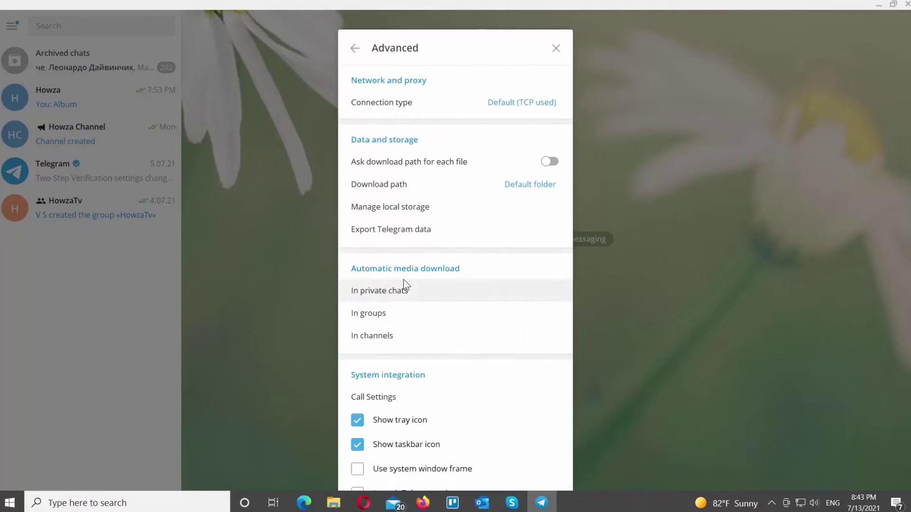
click(404, 229)
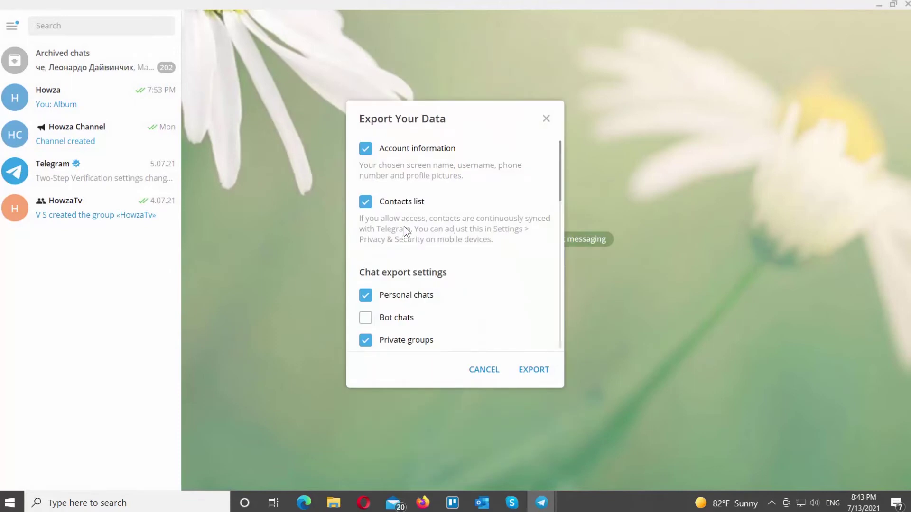
Step: Select account information, contacts, active sessions and miscellaneous data, excluding personal chats and private groups
click(399, 151)
click(386, 153)
click(387, 203)
scroll(391, 203, down, 2)
click(401, 152)
click(405, 198)
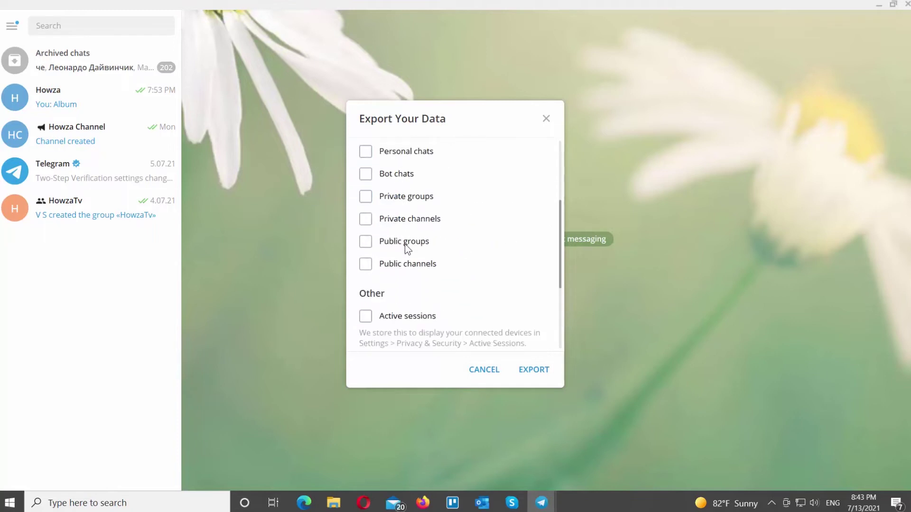
scroll(405, 245, up, 2)
scroll(405, 243, down, 3)
scroll(404, 244, down, 2)
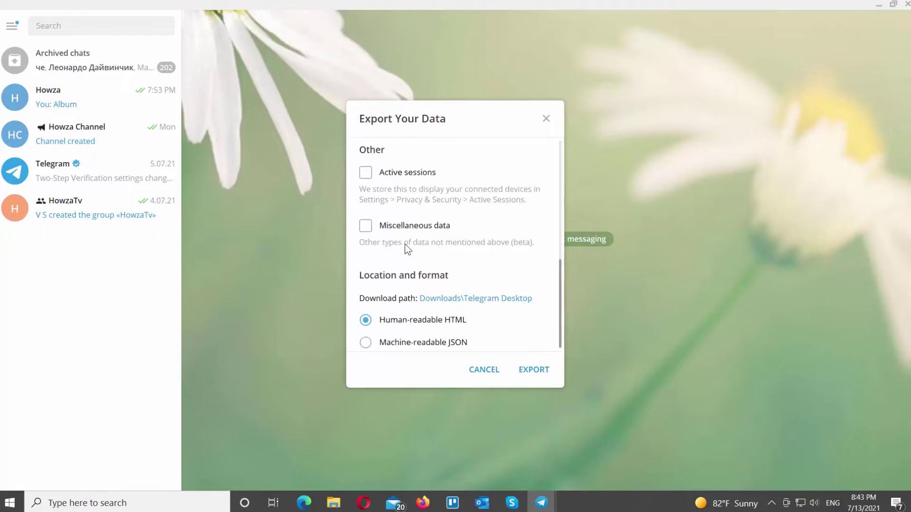
click(366, 172)
click(365, 226)
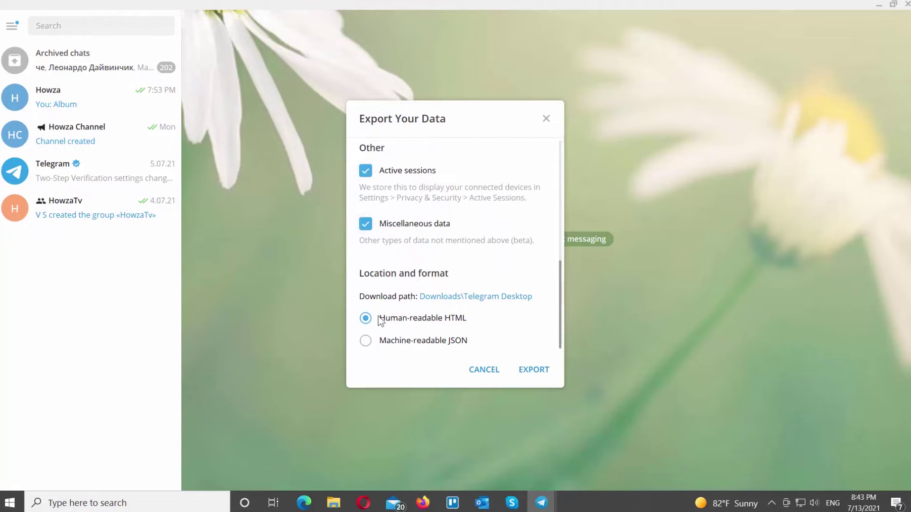
Step: Keep the Human-readable HTML format and set the download path to Desktop
click(416, 348)
click(416, 320)
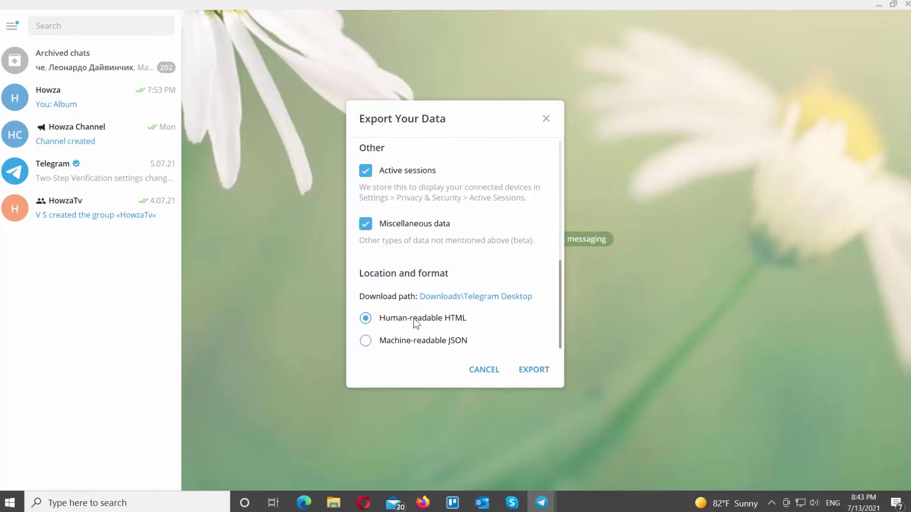
click(448, 295)
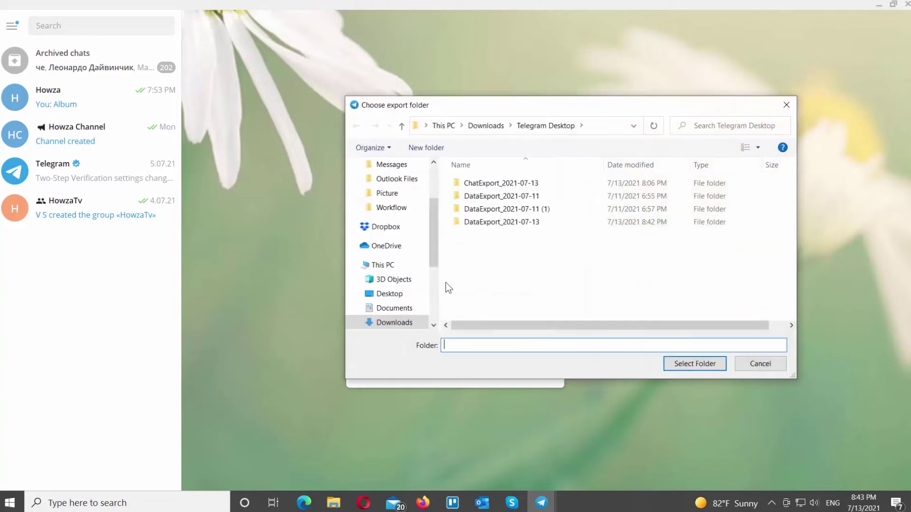
click(389, 188)
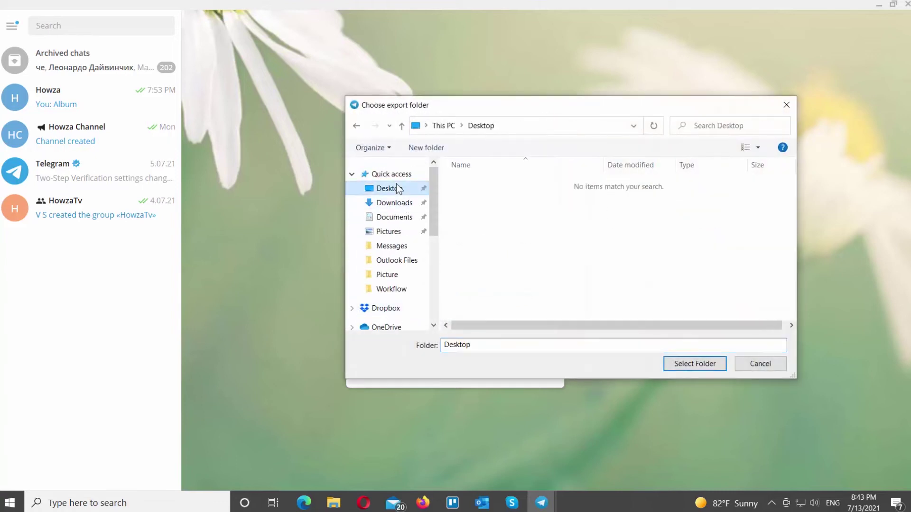
click(689, 367)
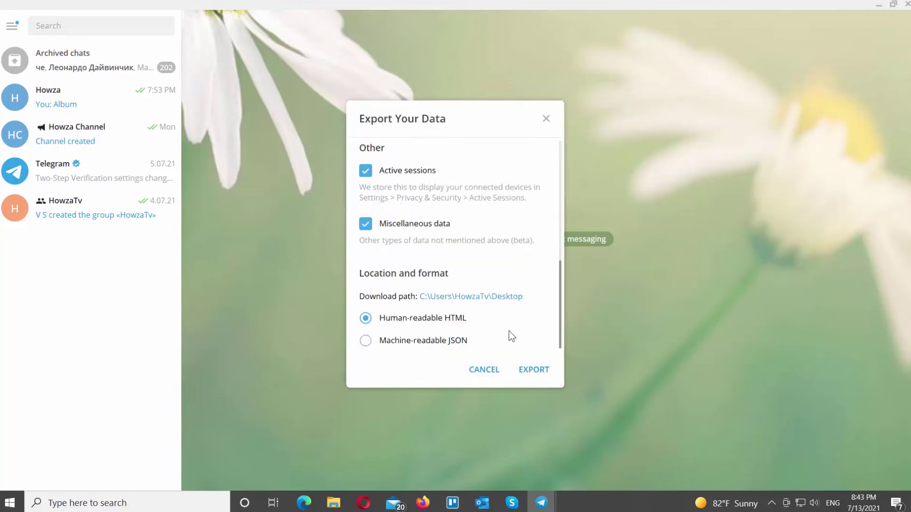
Step: Start the export from the Export Your Data dialog
click(523, 364)
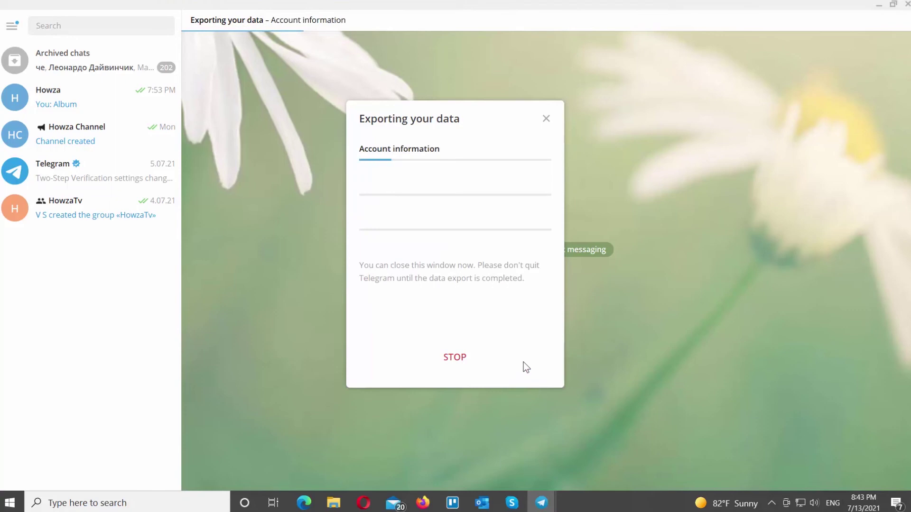